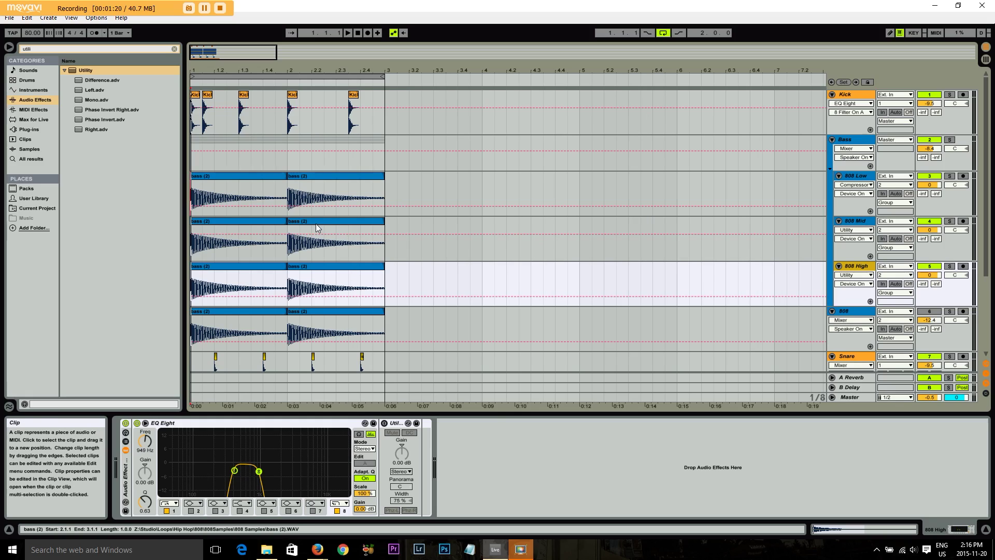
# Step: Scroll down the arrangement during playback to view the 808 Low, Mid and High tracks
pyautogui.scroll(-1, 324, 214)
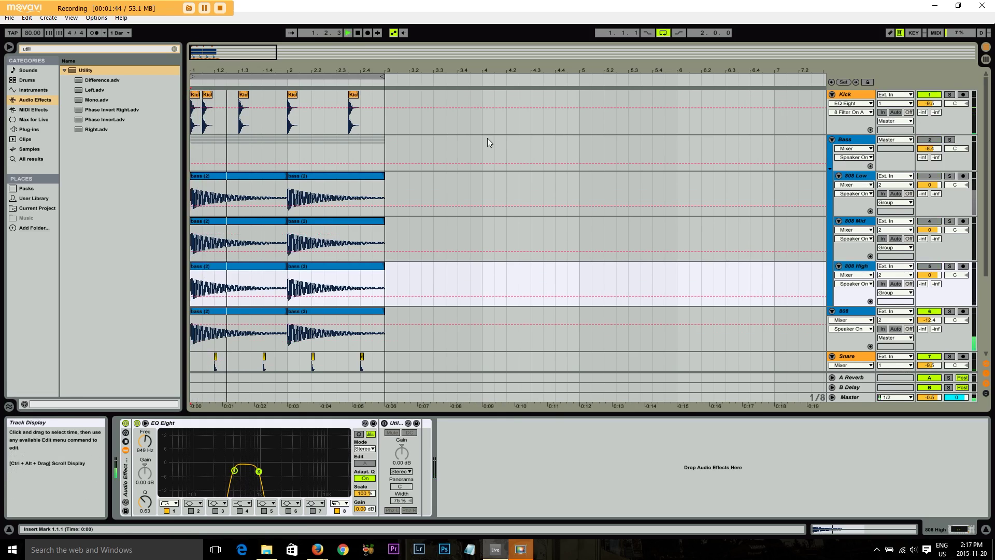
# Step: Stop playback, deactivate the original 808 track, and show 808 Low's EQ Eight, Compressor and Utility
pyautogui.click(358, 32)
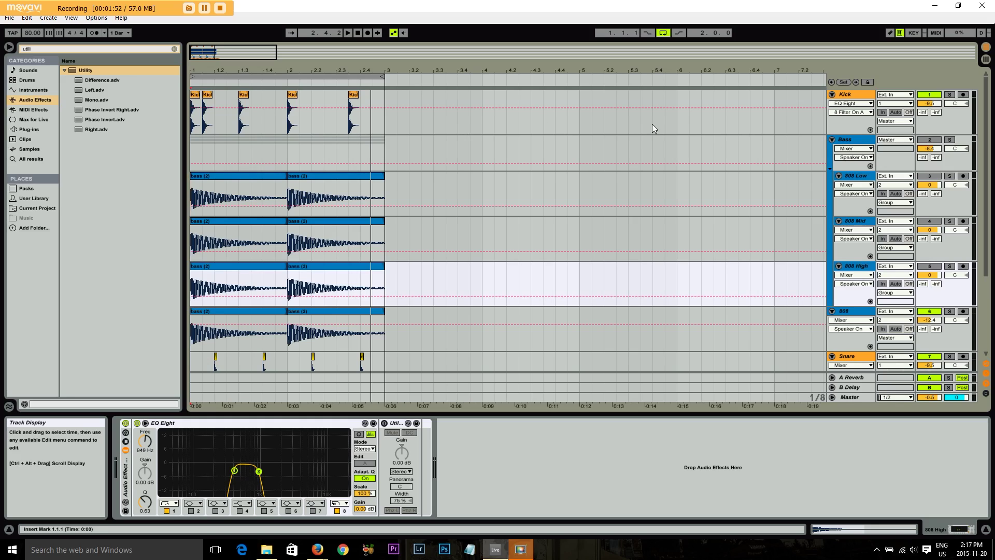
pyautogui.click(930, 311)
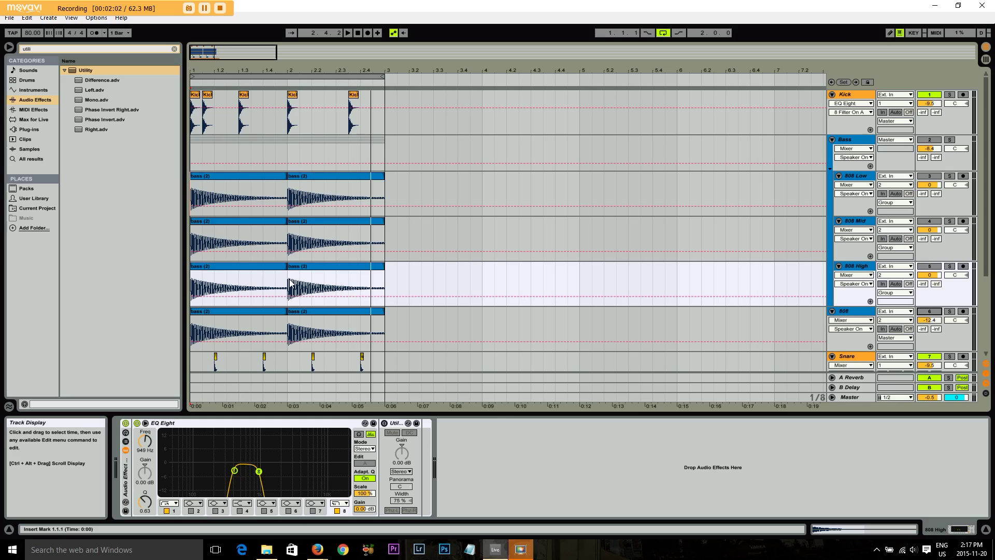
pyautogui.click(713, 213)
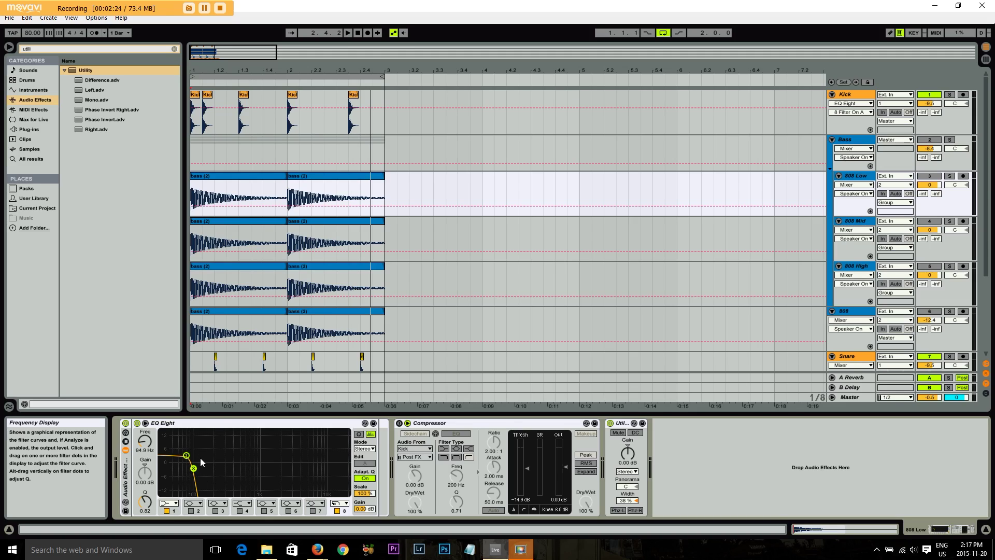
# Step: Inspect 808 Mid's eighth EQ band, then 808 High's first and second bands, switching off band 8
pyautogui.click(850, 223)
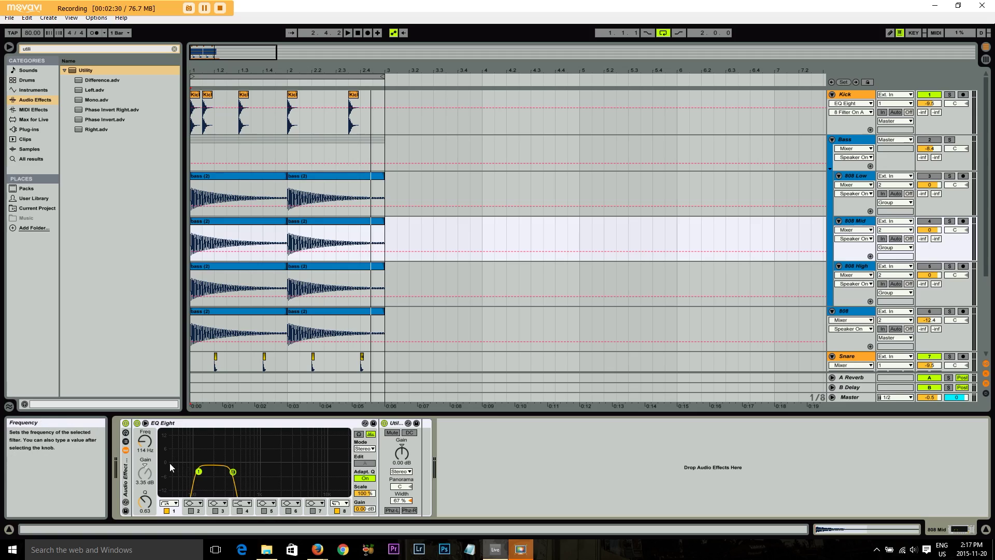
pyautogui.click(233, 472)
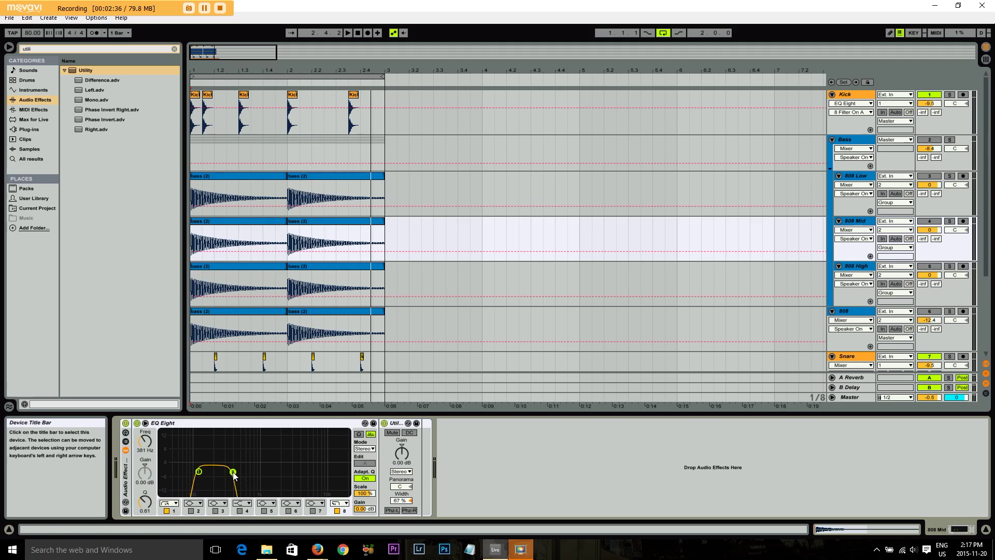
pyautogui.click(869, 270)
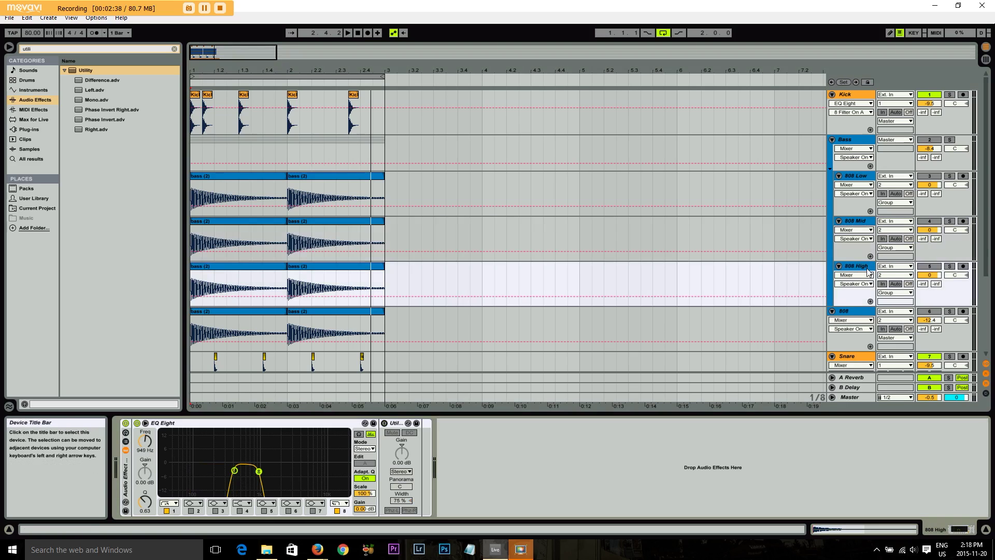
pyautogui.click(234, 472)
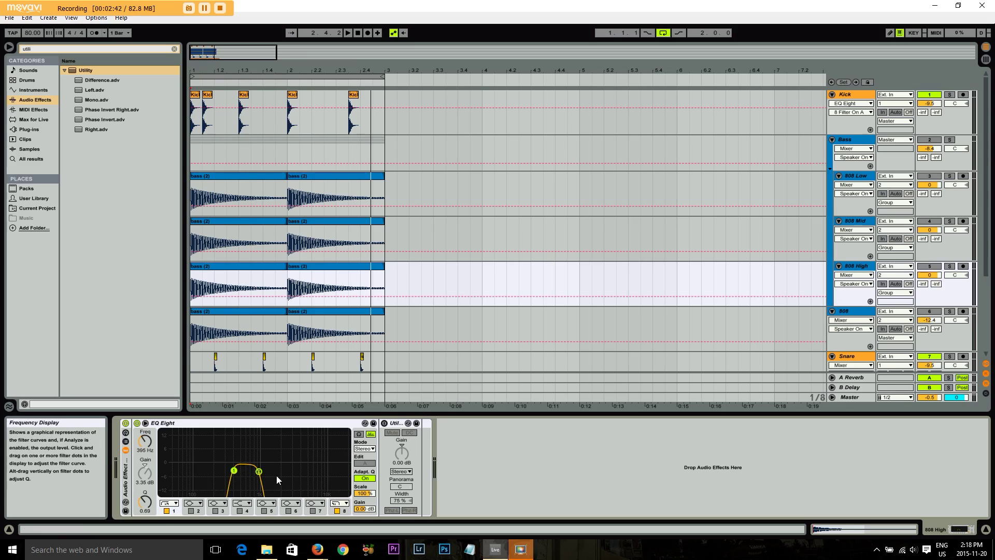
pyautogui.click(258, 472)
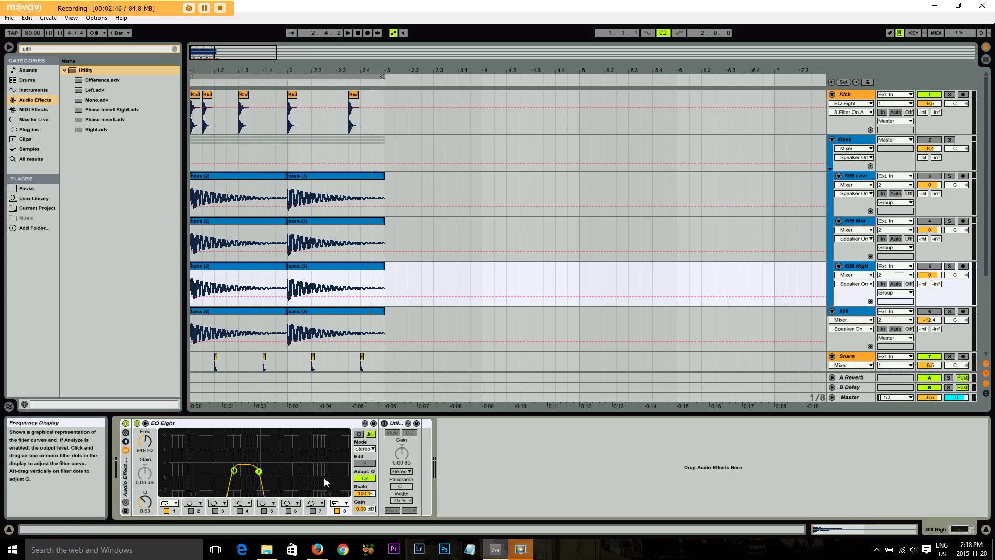
pyautogui.click(337, 510)
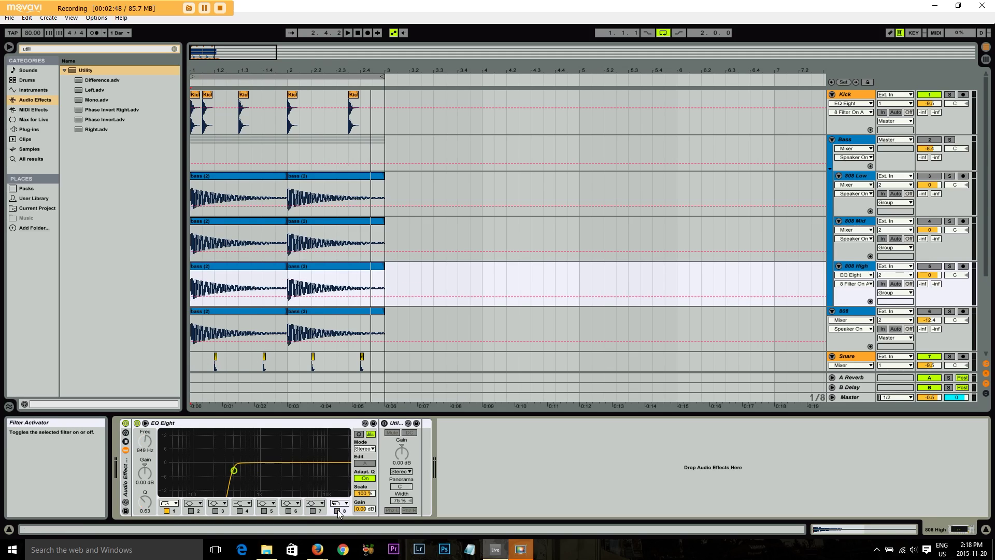
pyautogui.click(337, 510)
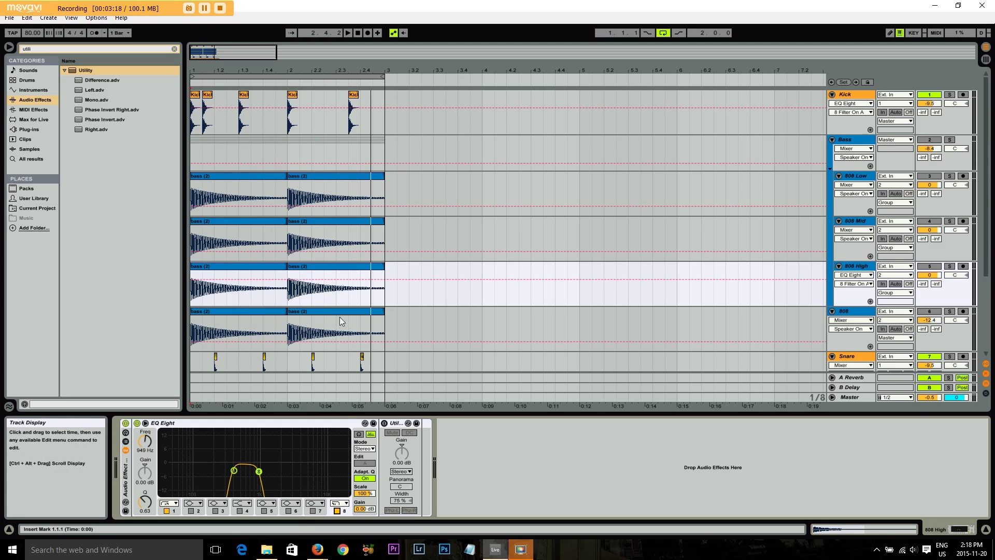
pyautogui.click(859, 313)
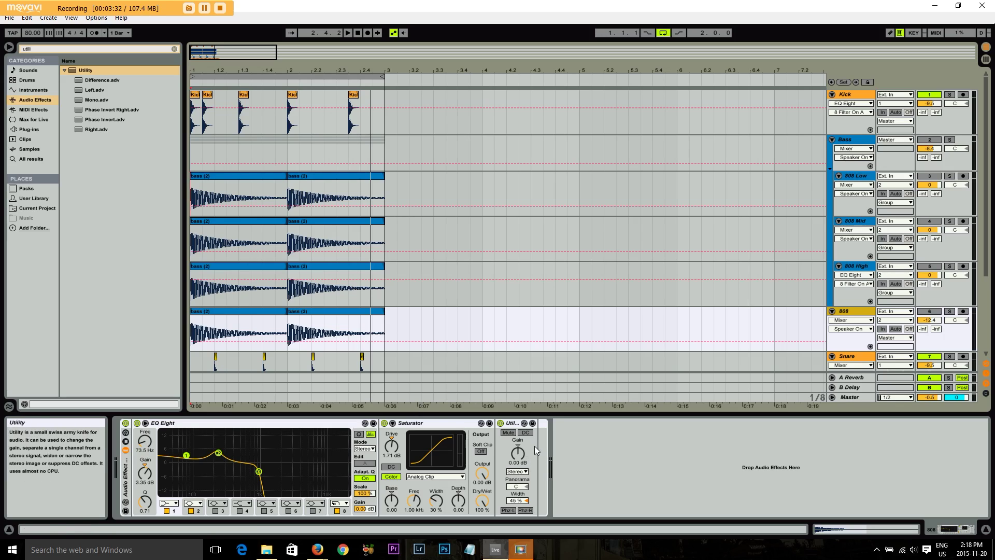
# Step: Enable 808 High's Utility at 65% width, narrow 808 Mid to 53%, then show 808 Low
pyautogui.click(861, 268)
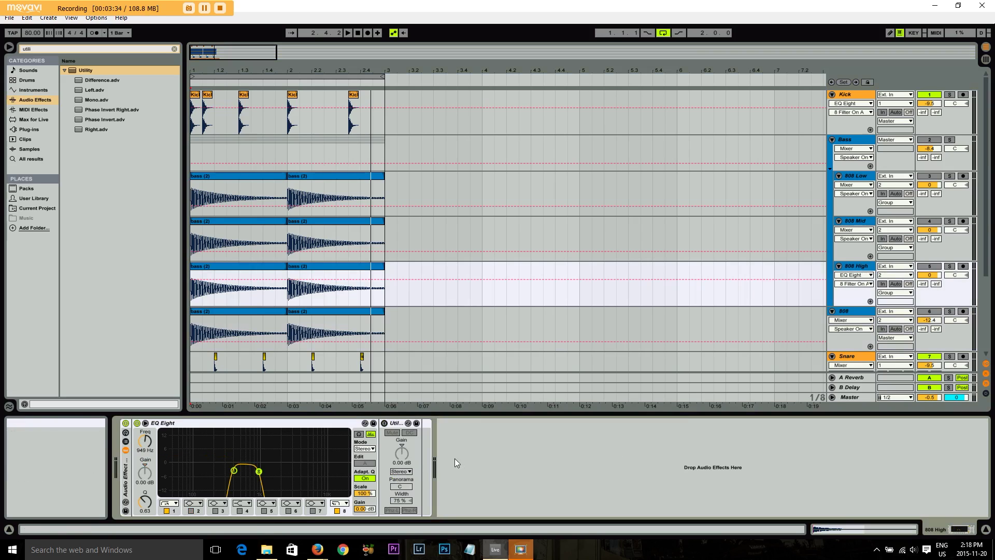
pyautogui.click(384, 423)
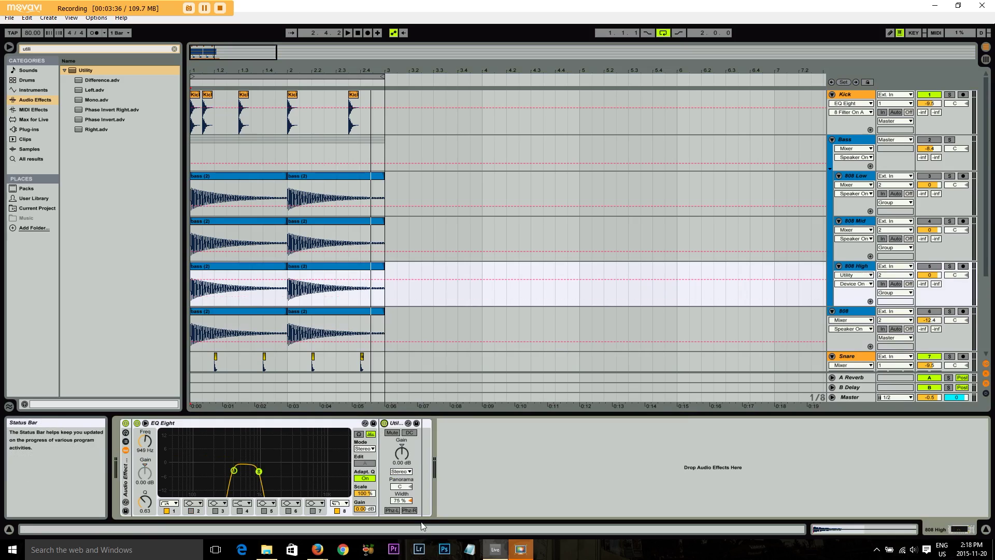
pyautogui.moveTo(401, 500); pyautogui.dragTo(400, 508)
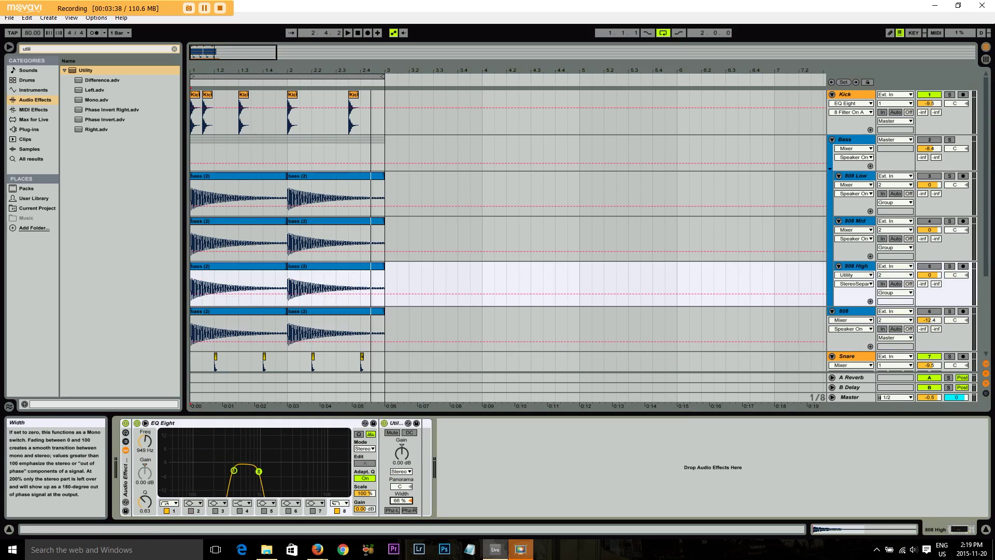
pyautogui.click(857, 224)
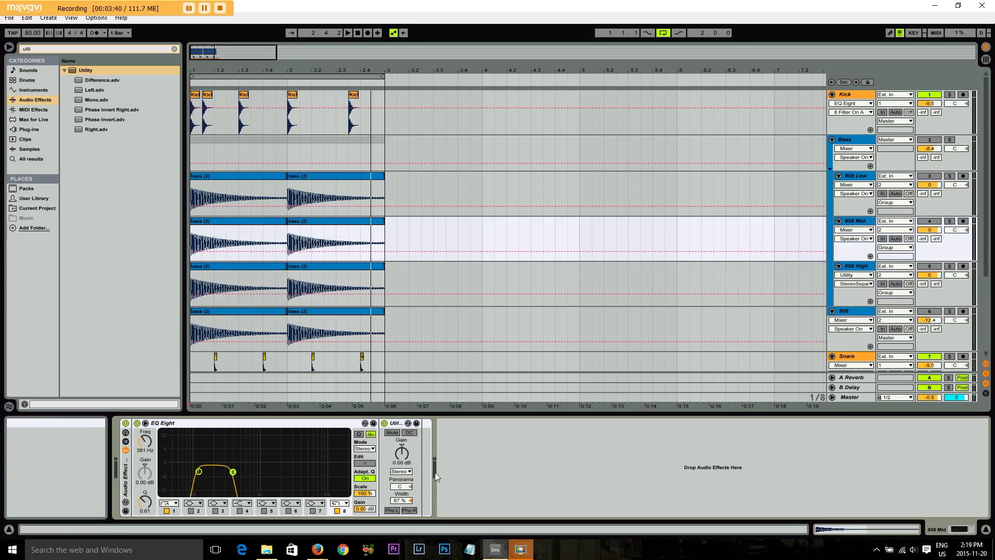
pyautogui.moveTo(401, 500); pyautogui.dragTo(402, 514)
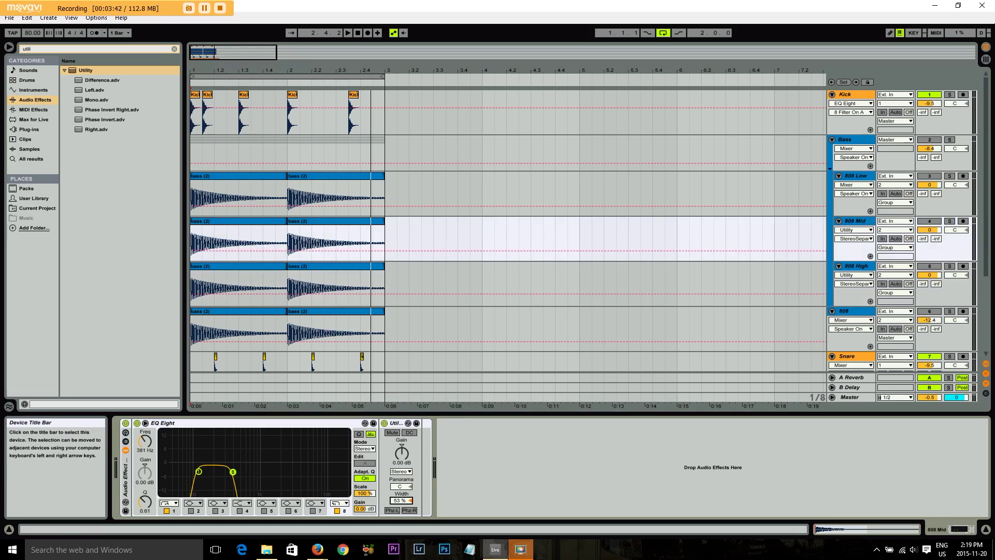
pyautogui.click(856, 177)
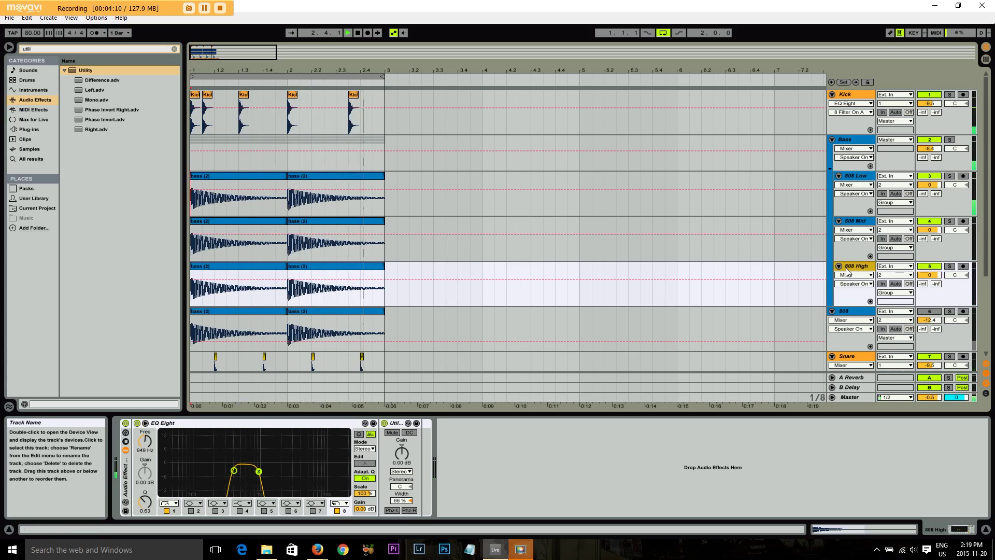
# Step: Bypass and re-enable 808 High's Utility to compare its narrowed width
pyautogui.click(385, 424)
pyautogui.click(385, 424)
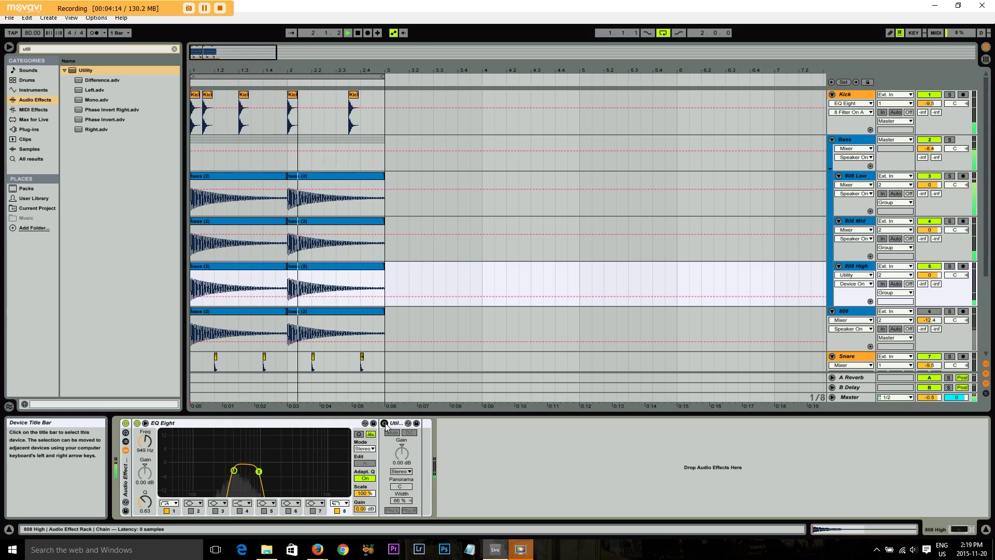
pyautogui.click(385, 424)
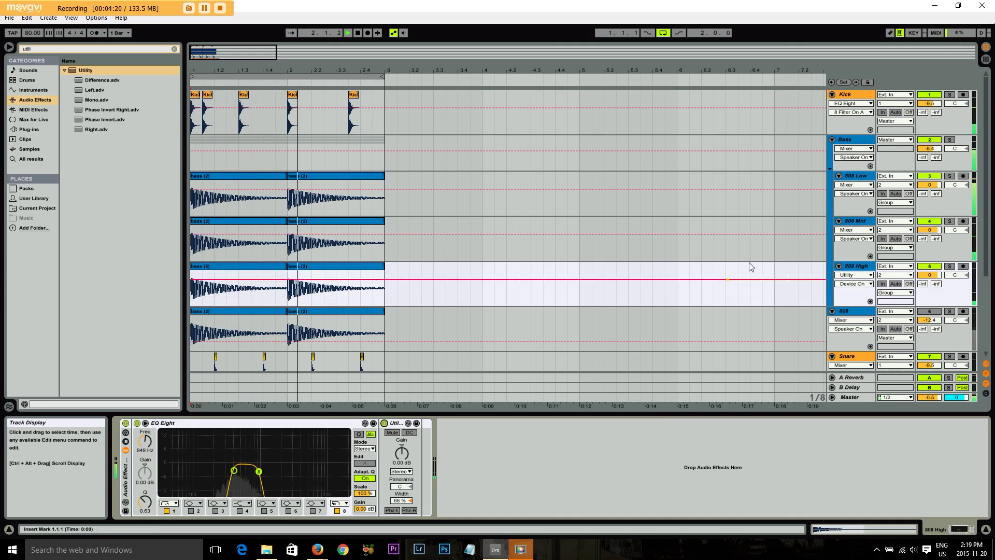
# Step: Show 808 Mid's chain and toggle its 53% width Utility off and back on
pyautogui.click(859, 222)
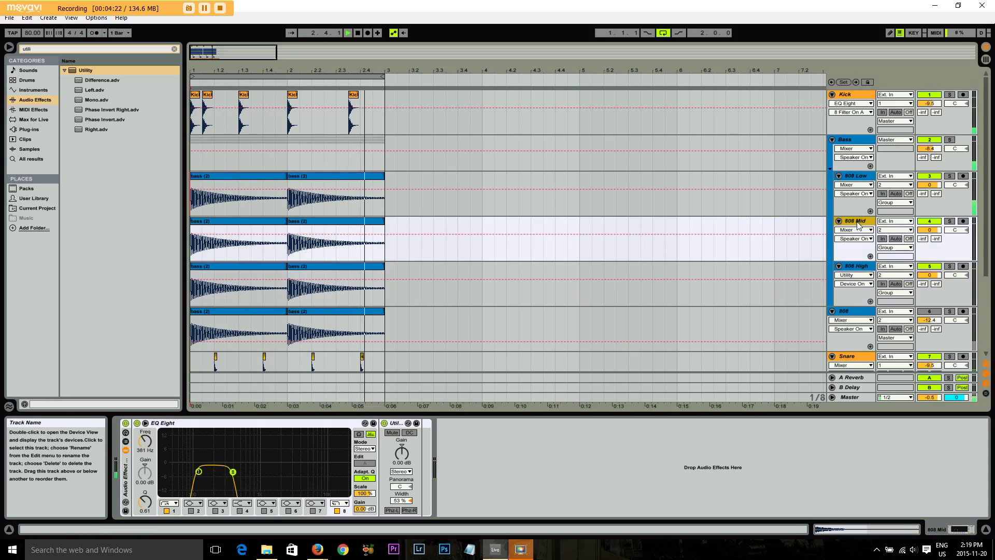
pyautogui.click(384, 423)
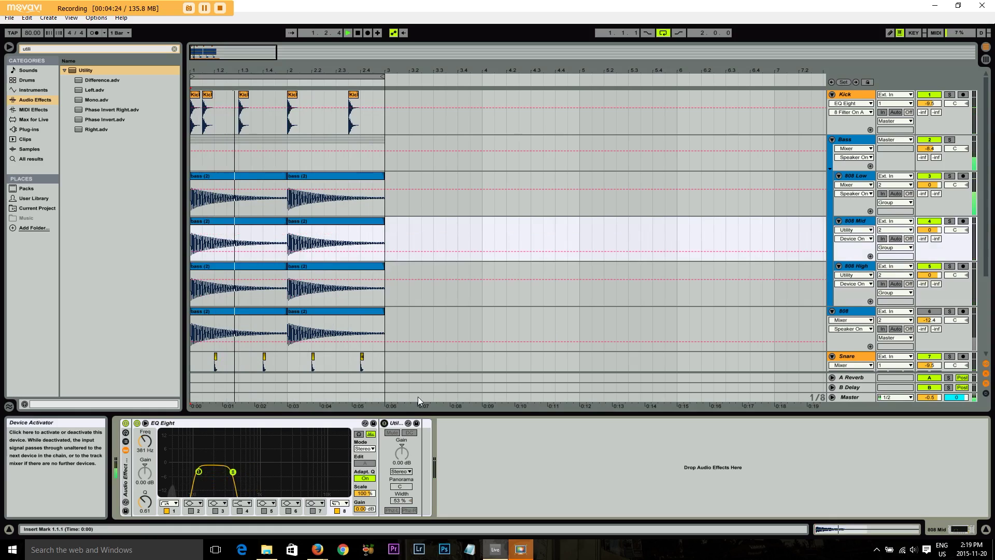
pyautogui.click(384, 423)
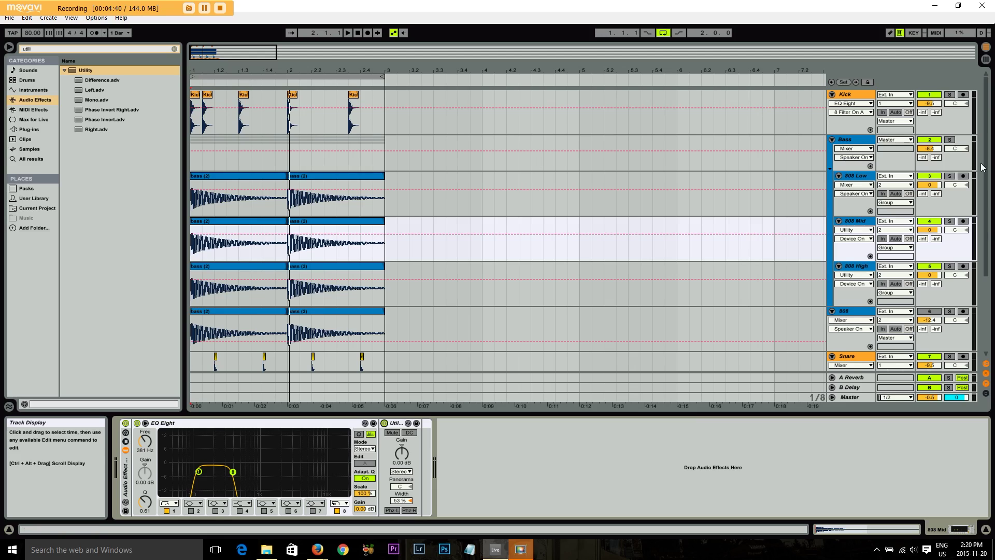
# Step: Re-enable 808 Low's Compressor with its external sidechain on and Kick as the source
pyautogui.click(867, 176)
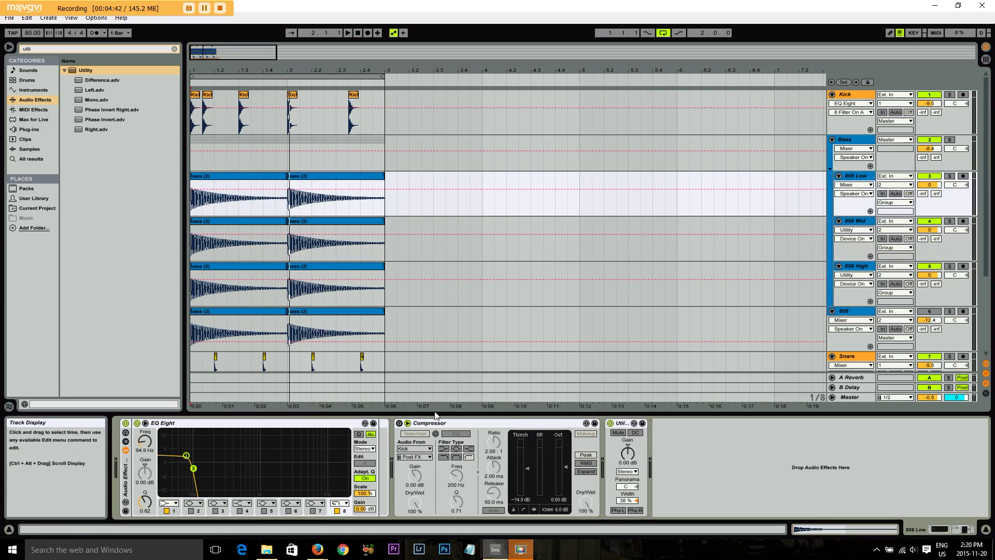
pyautogui.click(415, 433)
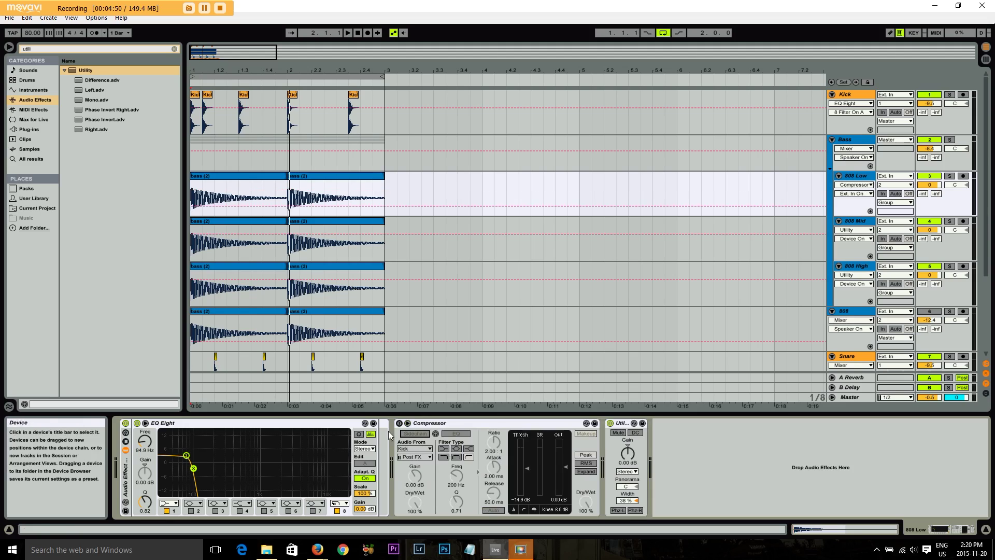
pyautogui.click(399, 423)
pyautogui.click(421, 434)
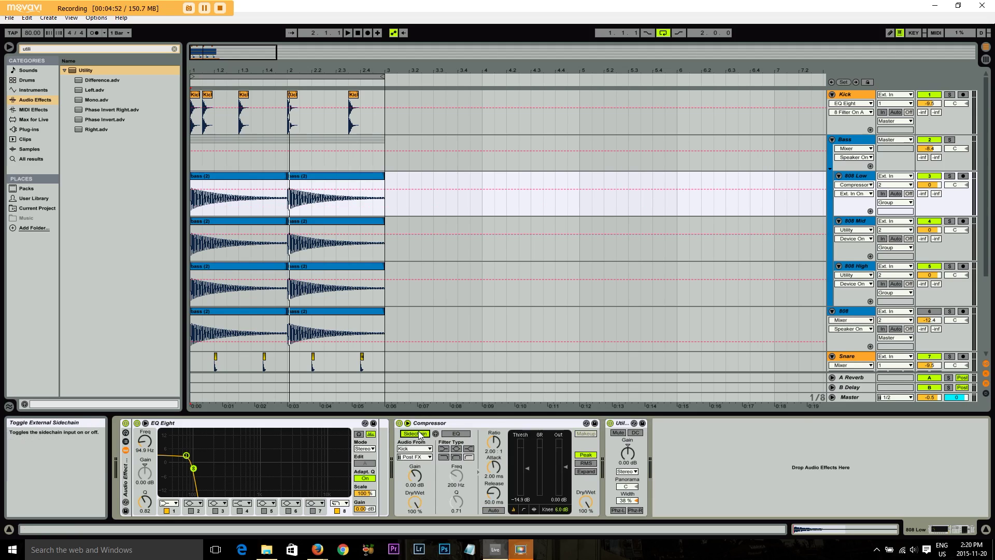
pyautogui.click(428, 449)
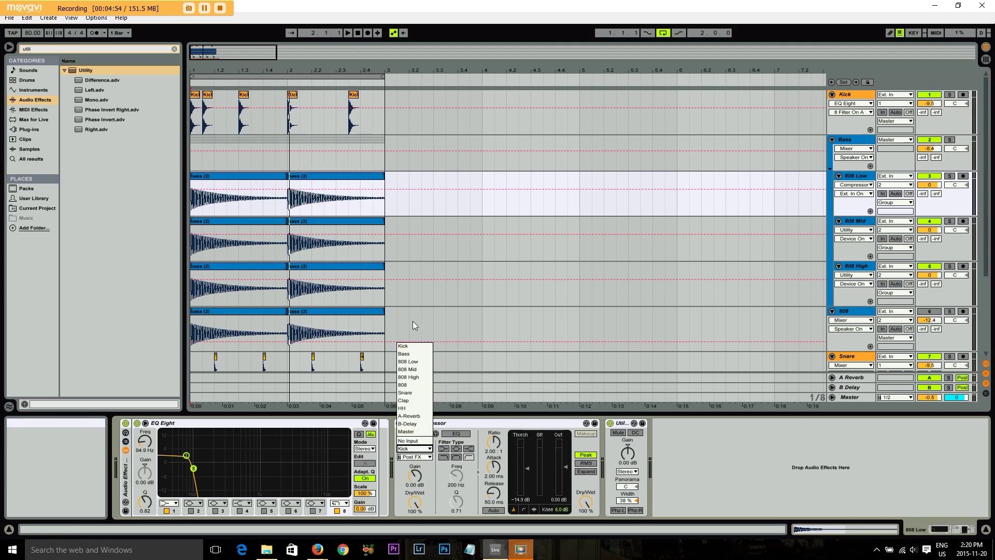
pyautogui.click(423, 449)
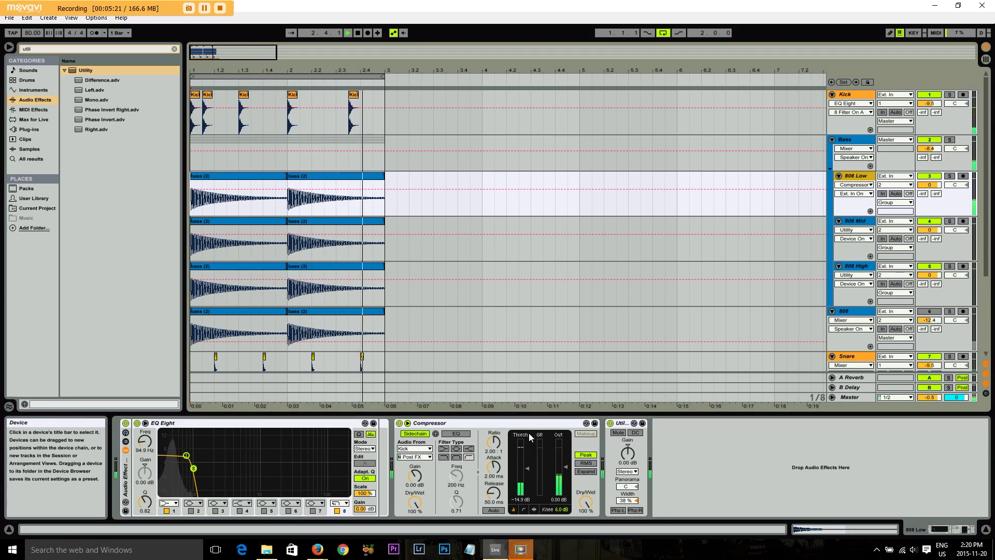
# Step: During playback, drop 808 Low's compressor threshold to -47 dB, then raise it to about -9.41 dB
pyautogui.click(527, 468)
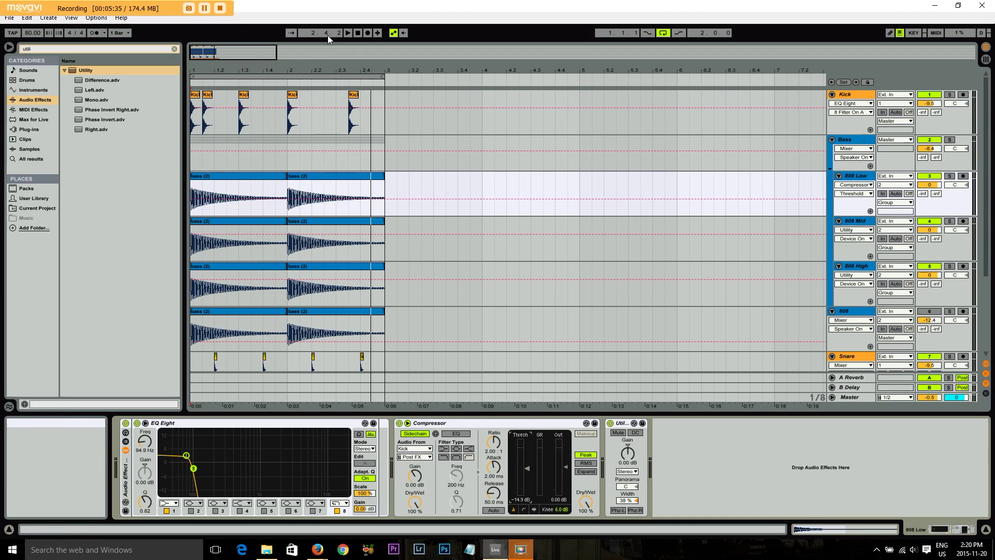
pyautogui.click(347, 33)
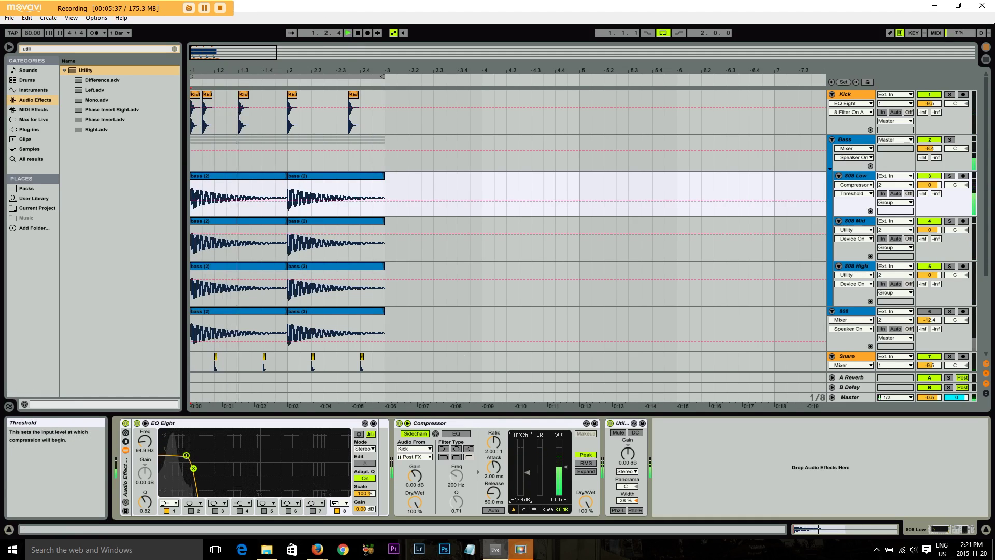
pyautogui.moveTo(524, 467); pyautogui.dragTo(523, 473)
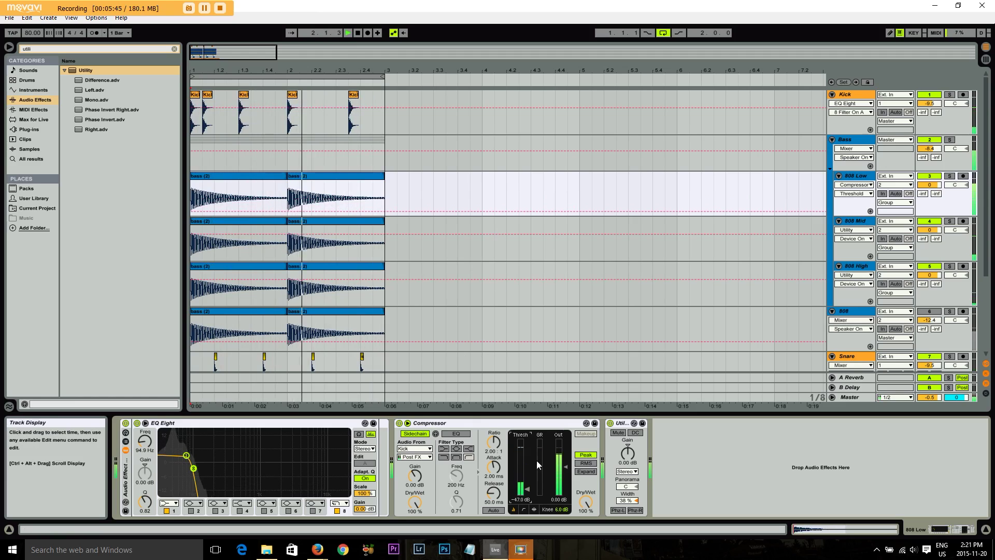
pyautogui.moveTo(532, 487); pyautogui.dragTo(531, 461)
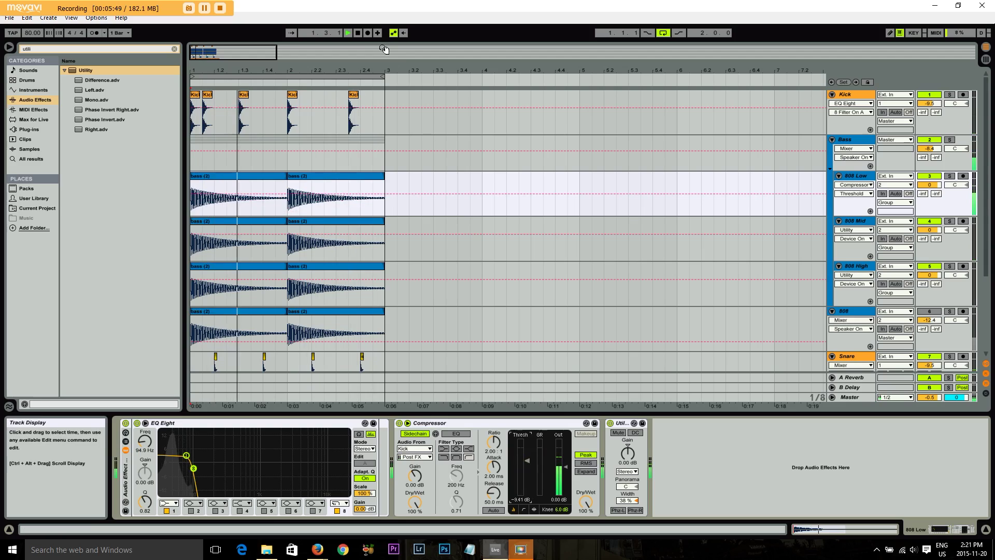
pyautogui.click(357, 35)
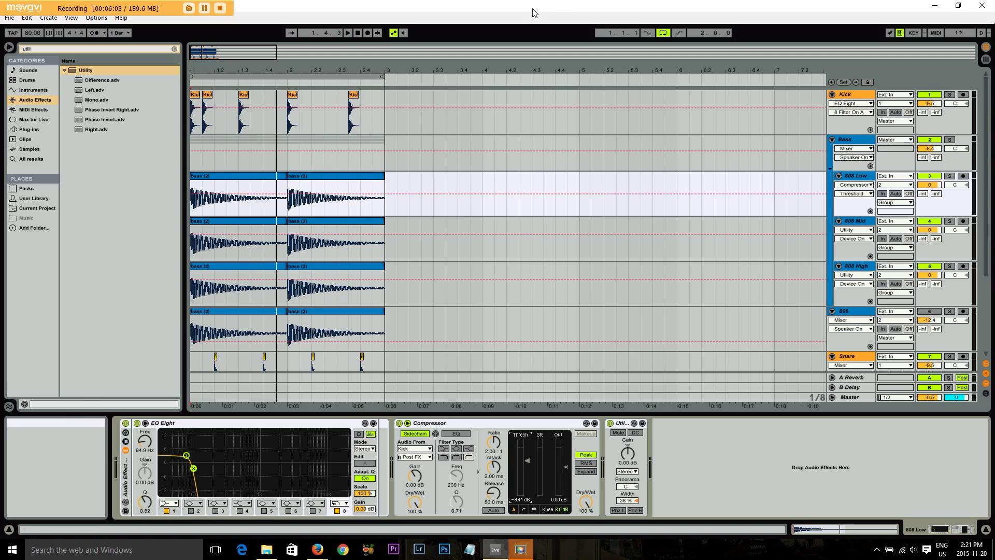
pyautogui.click(348, 33)
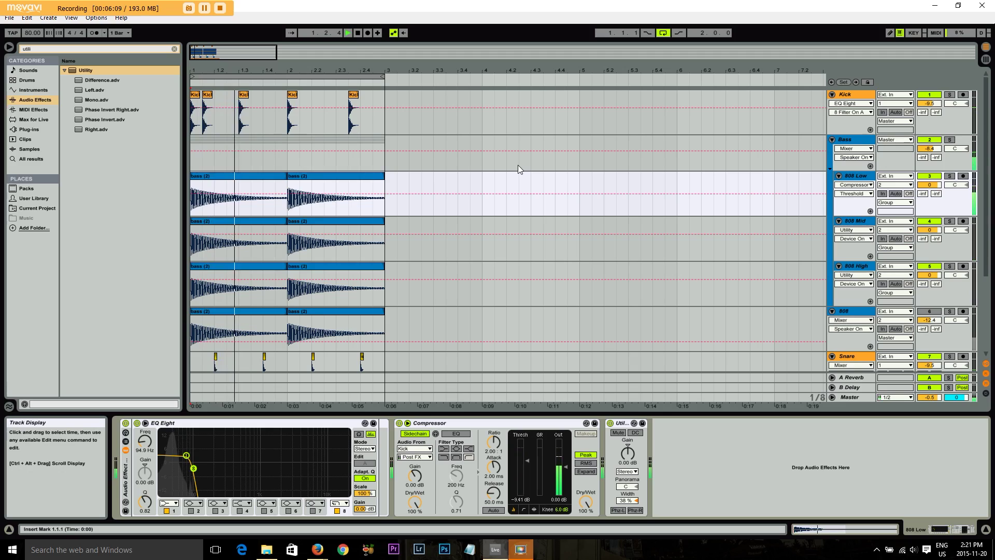
pyautogui.click(400, 423)
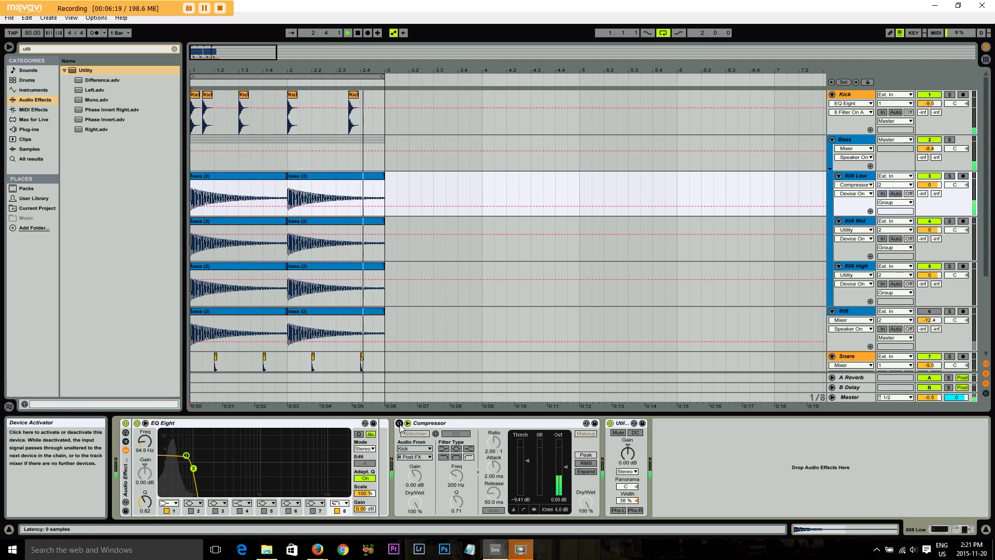
pyautogui.click(400, 423)
pyautogui.press('space')
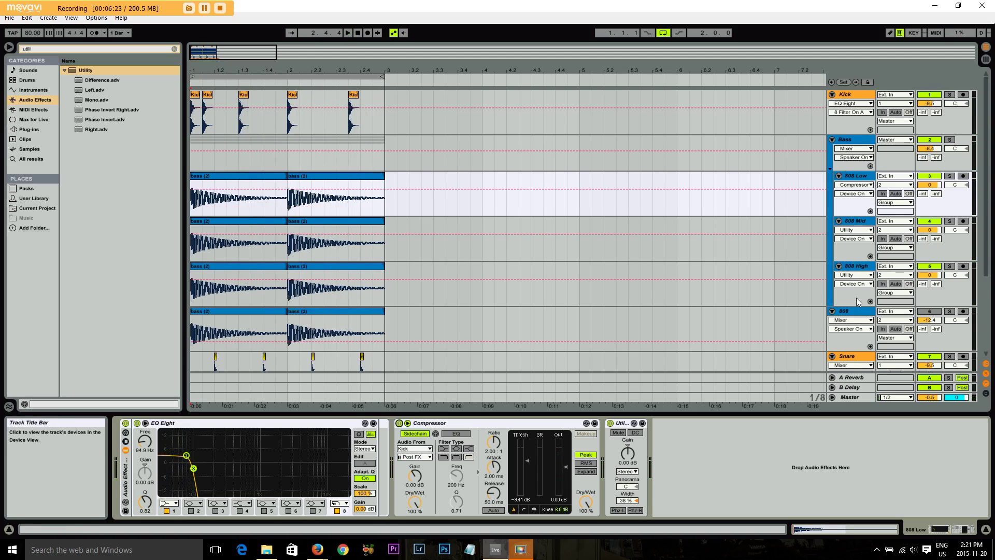
# Step: Play the Bass group and bypass then re-enable its Analog Clip Saturator at 1.71 dB drive
pyautogui.click(852, 141)
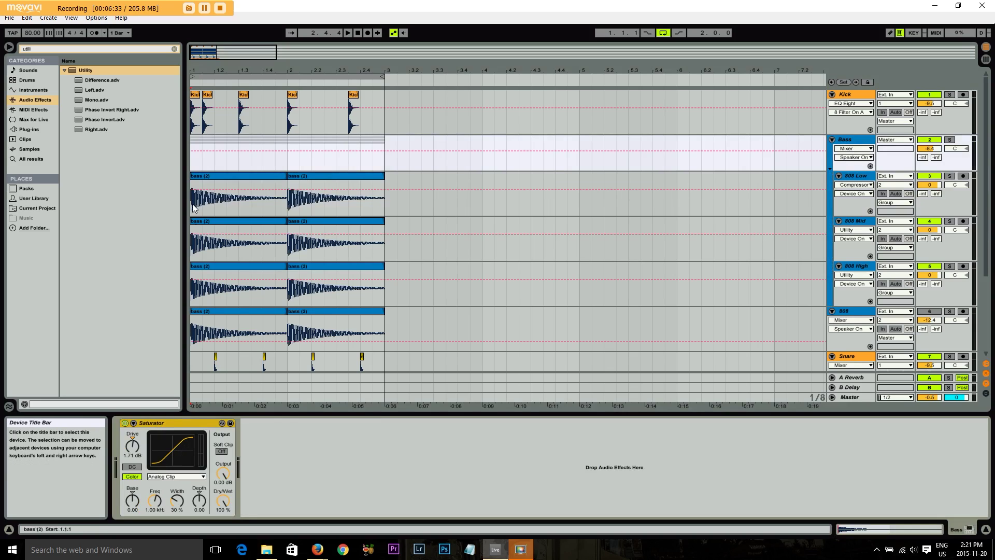
pyautogui.click(348, 33)
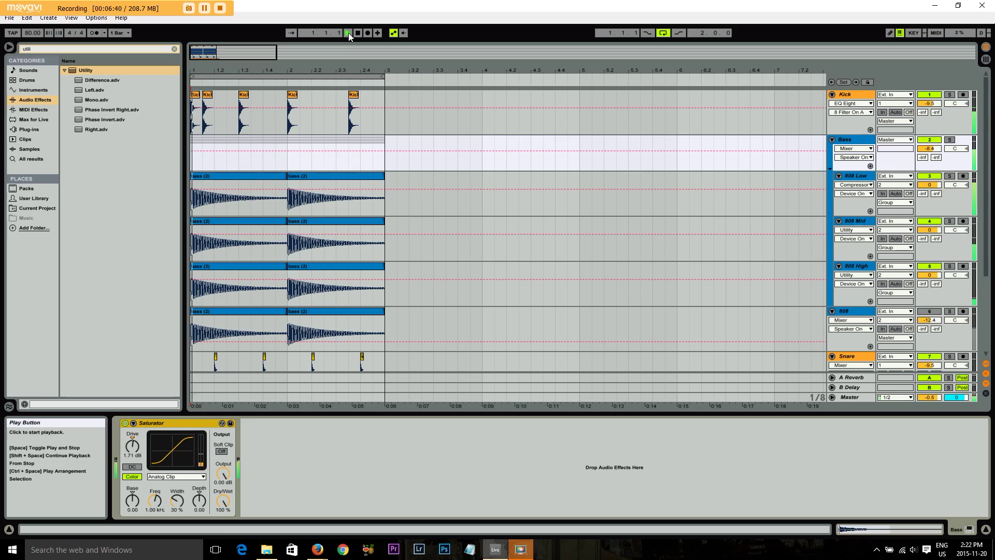
pyautogui.click(126, 424)
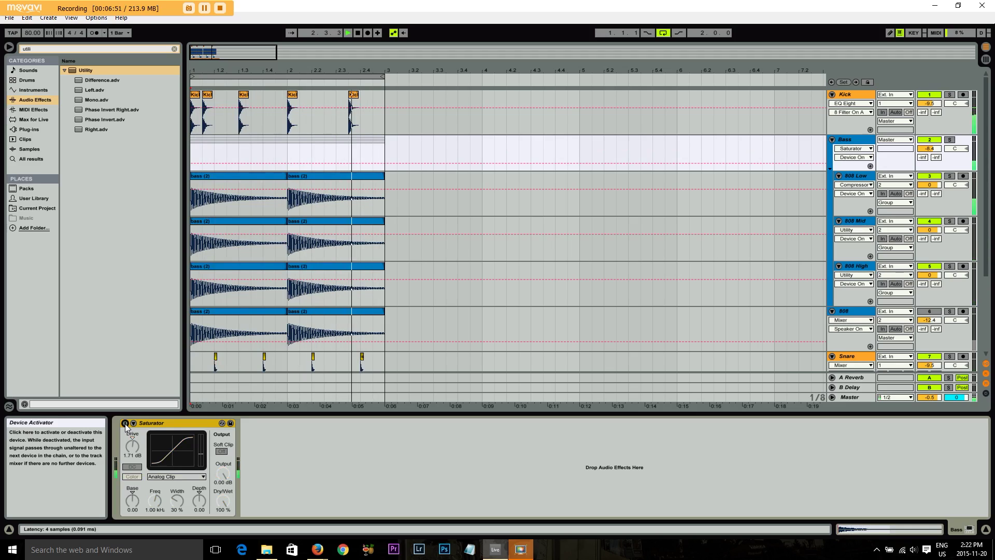
pyautogui.click(125, 424)
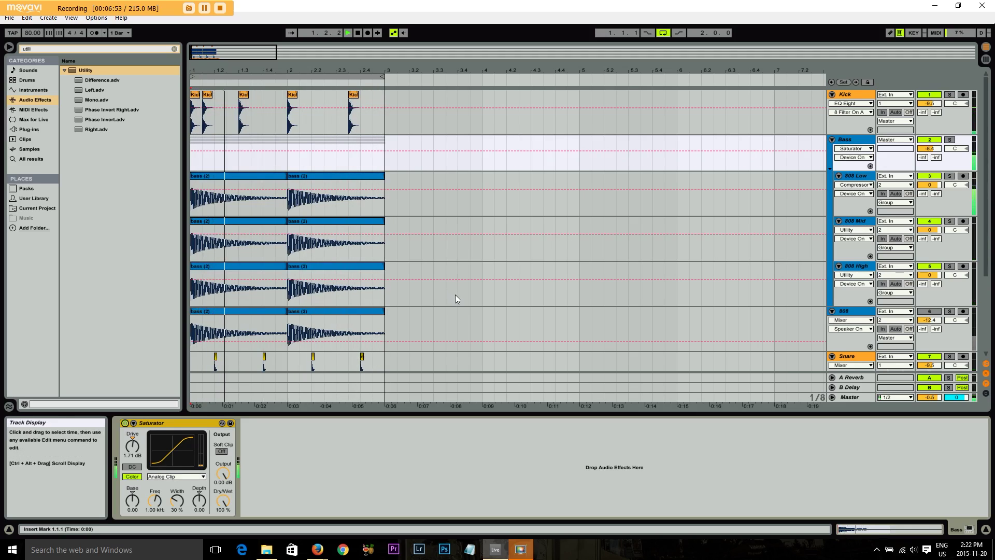